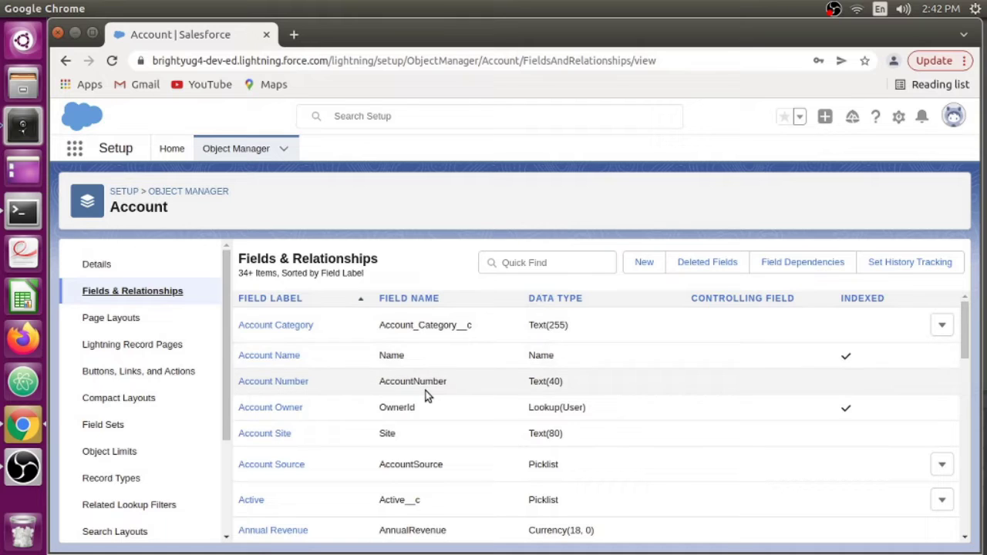
pyautogui.scroll(-3, 425, 395)
pyautogui.scroll(-5, 428, 395)
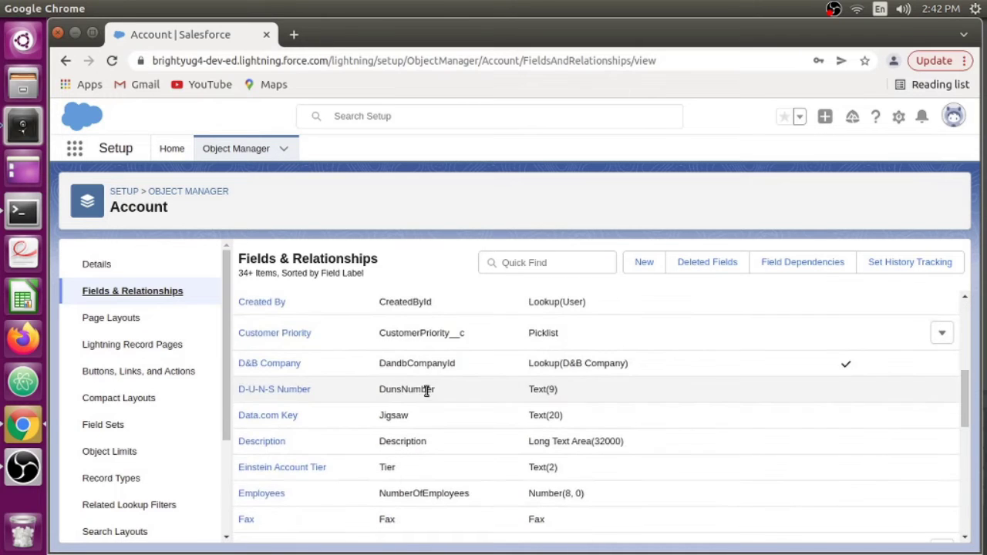
pyautogui.scroll(-5, 428, 395)
pyautogui.scroll(-3, 428, 395)
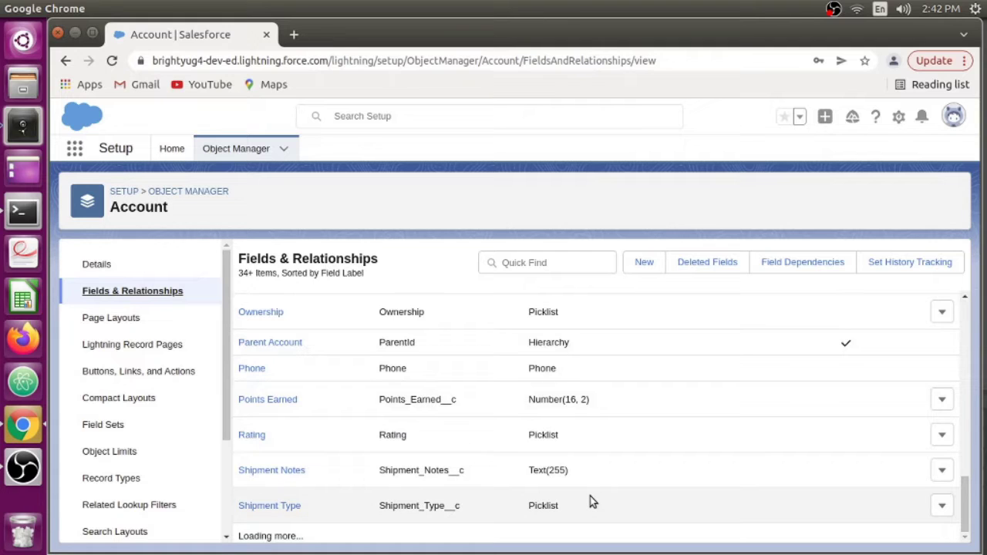
pyautogui.moveTo(620, 497); pyautogui.dragTo(253, 346)
pyautogui.click(231, 346)
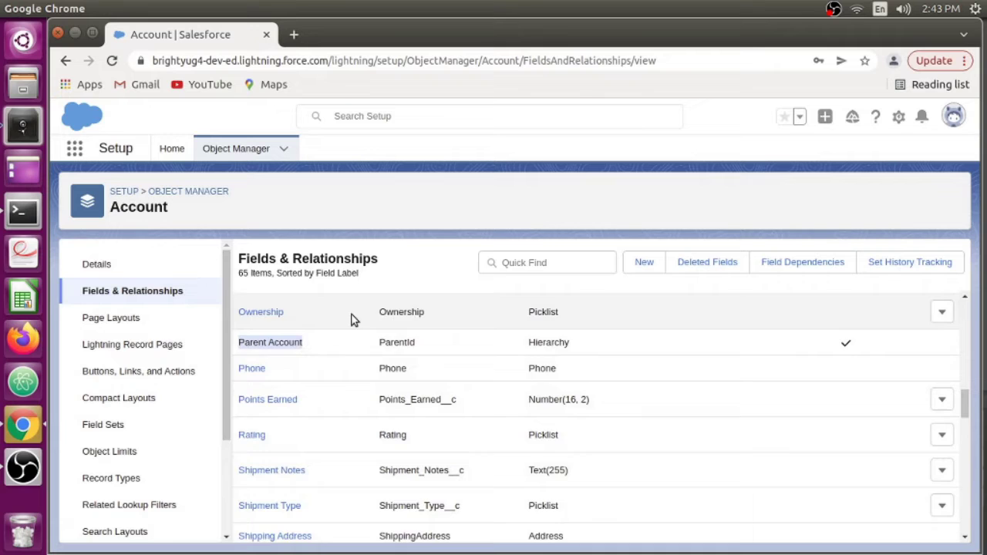
pyautogui.scroll(5, 342, 374)
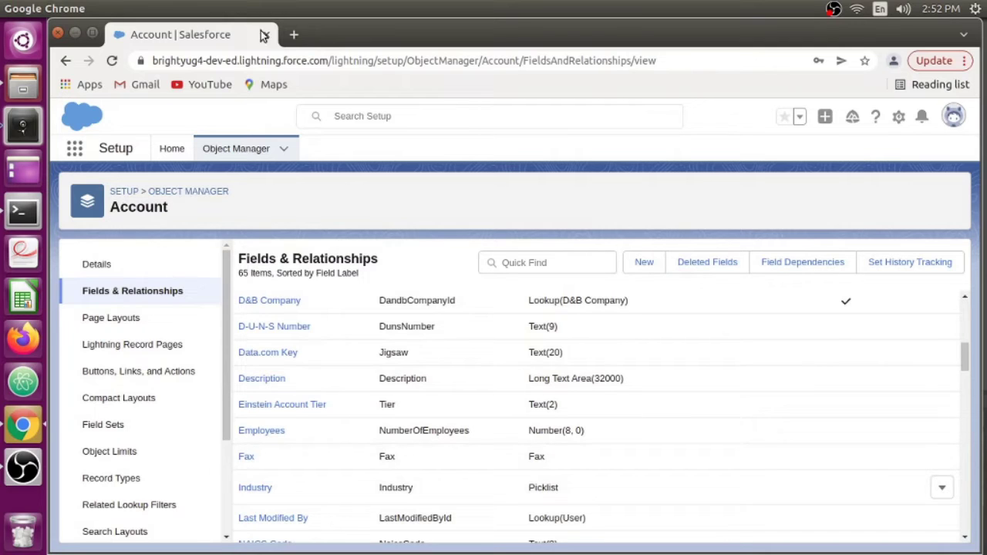
# - Search Google for 'packmagix' in a new Chrome tab
pyautogui.click(292, 35)
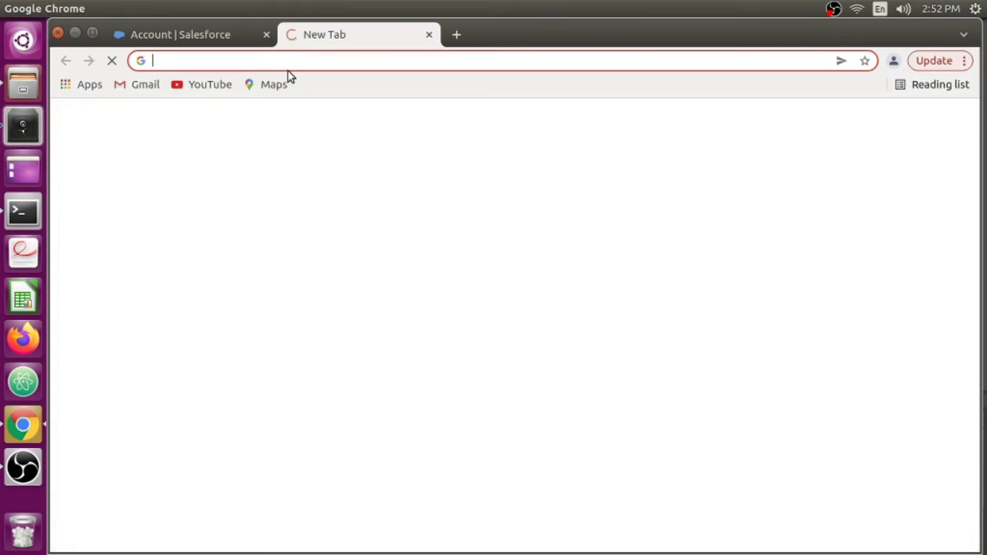
pyautogui.click(294, 62)
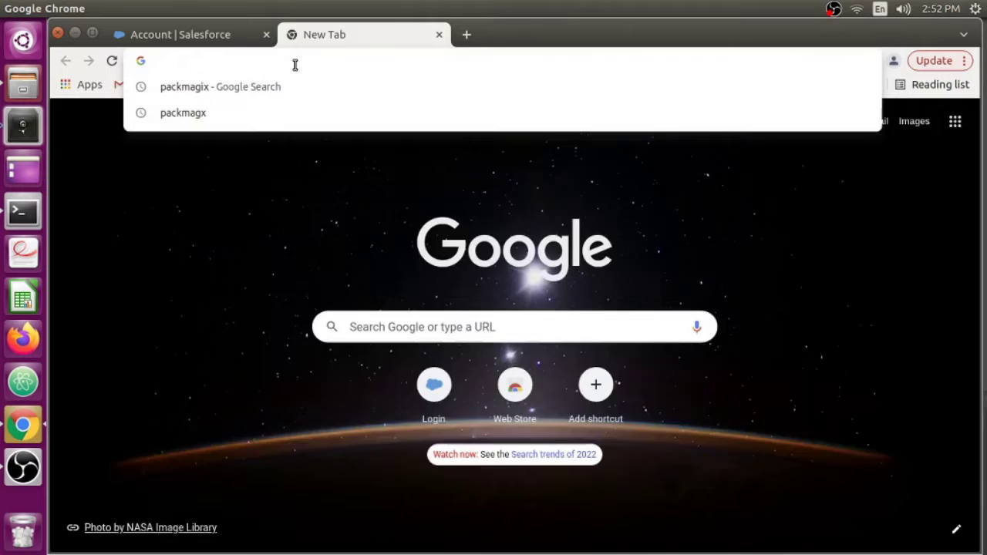
pyautogui.write('pac')
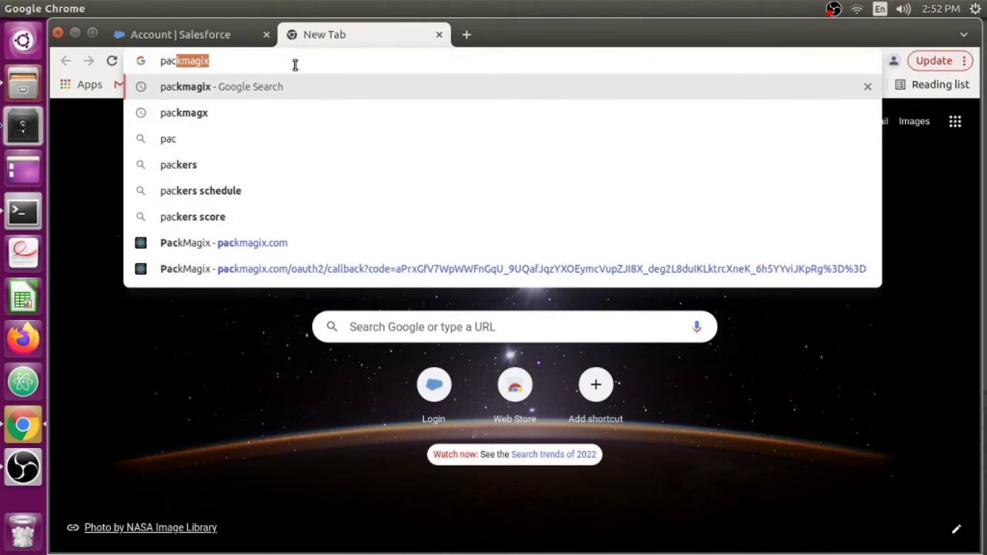
pyautogui.write('k')
pyautogui.press('Return')
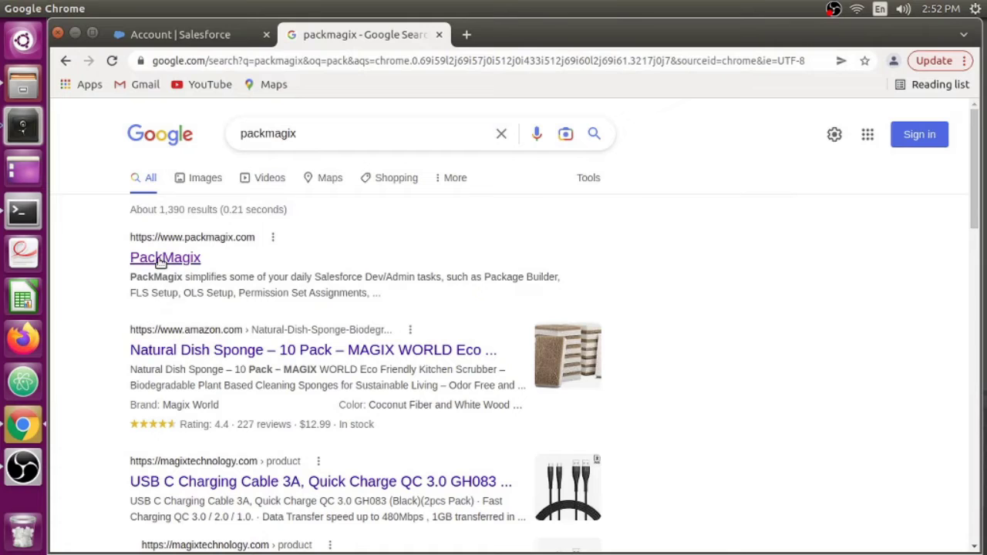
# - Go to the PackMagix site, launch Create Data Dictionary, and expand the Select an Object list
pyautogui.click(159, 258)
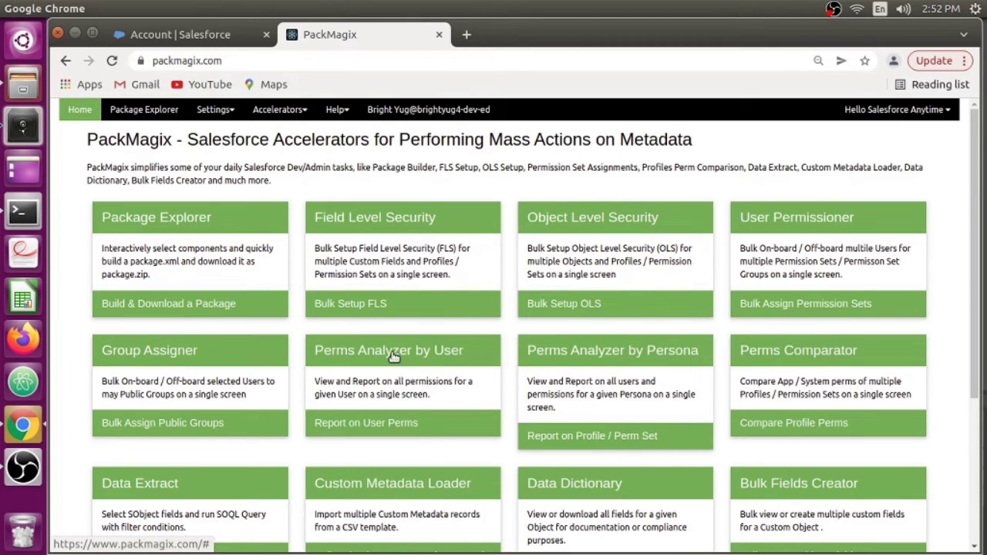
pyautogui.scroll(-2, 393, 357)
pyautogui.scroll(-1, 409, 362)
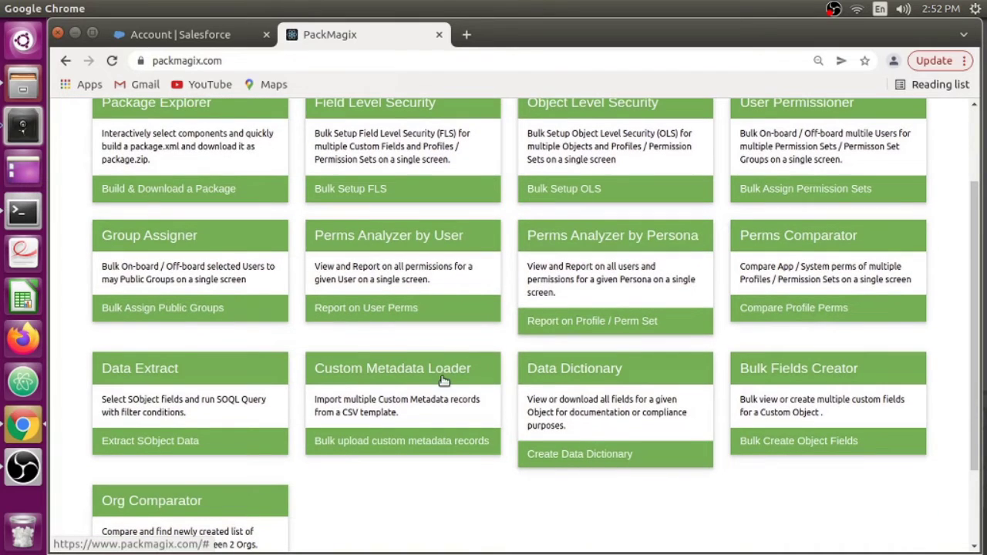
pyautogui.click(567, 401)
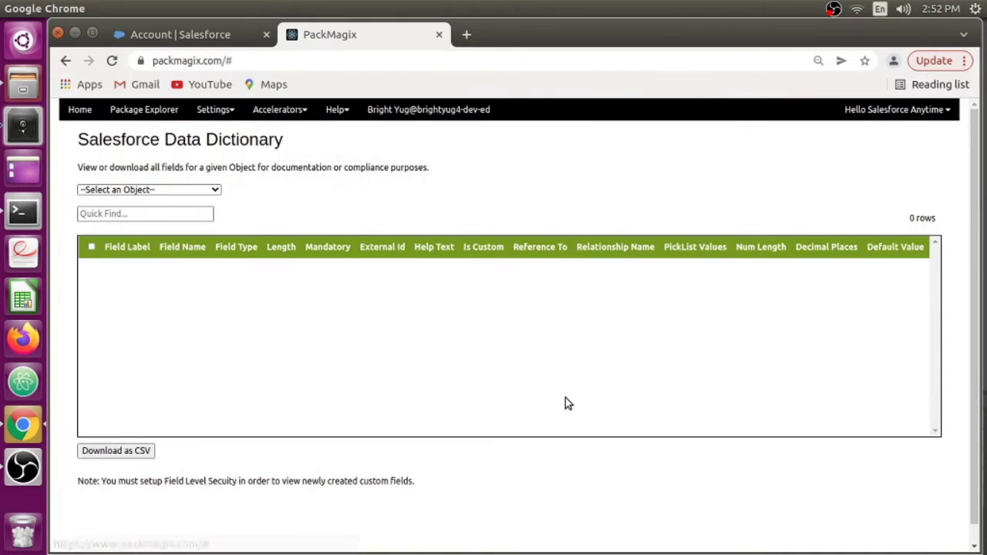
pyautogui.click(151, 192)
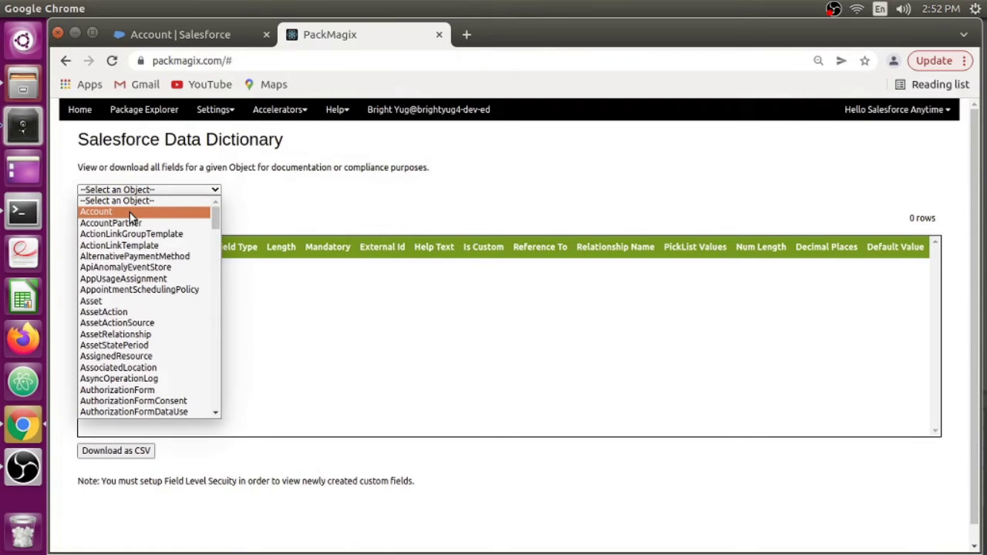
pyautogui.click(130, 213)
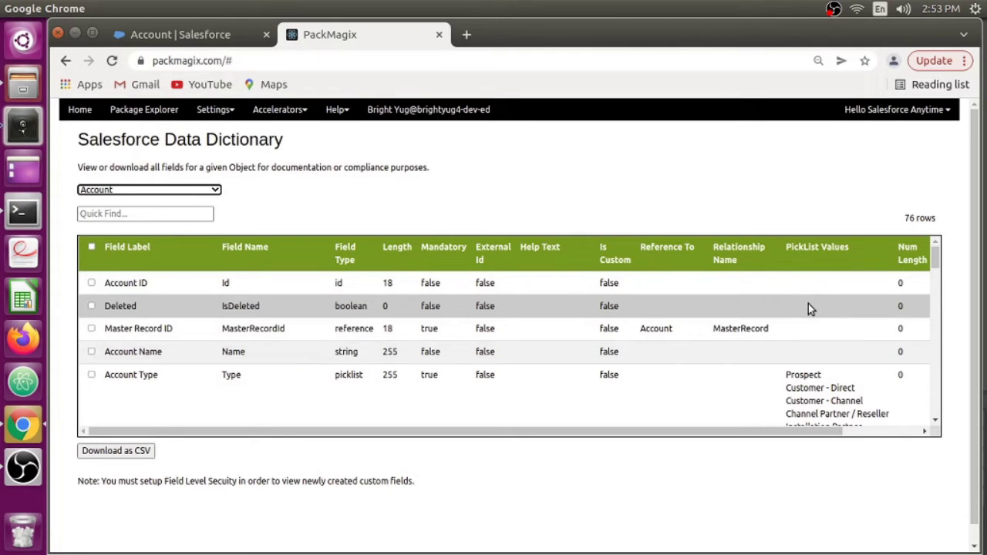
pyautogui.scroll(-1, 789, 372)
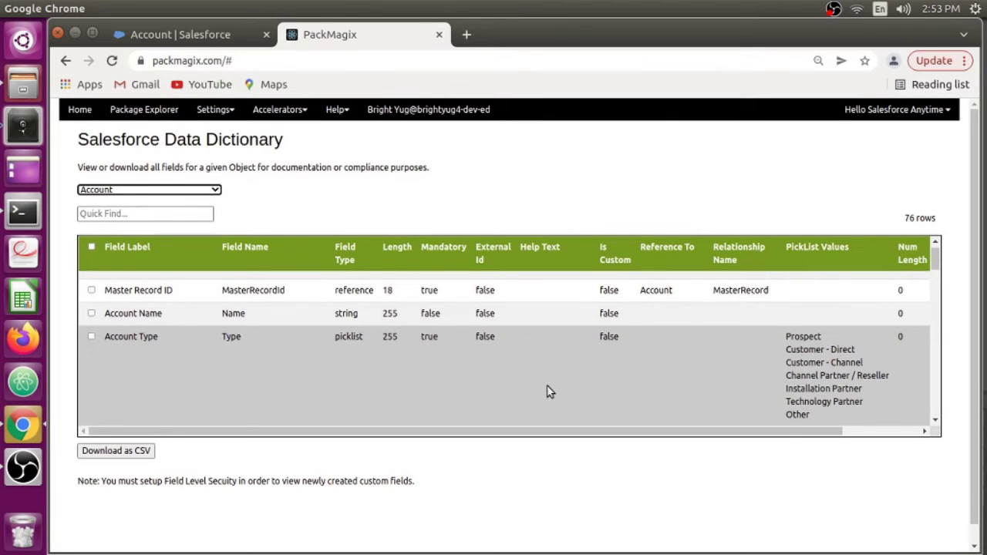
pyautogui.scroll(-4, 587, 352)
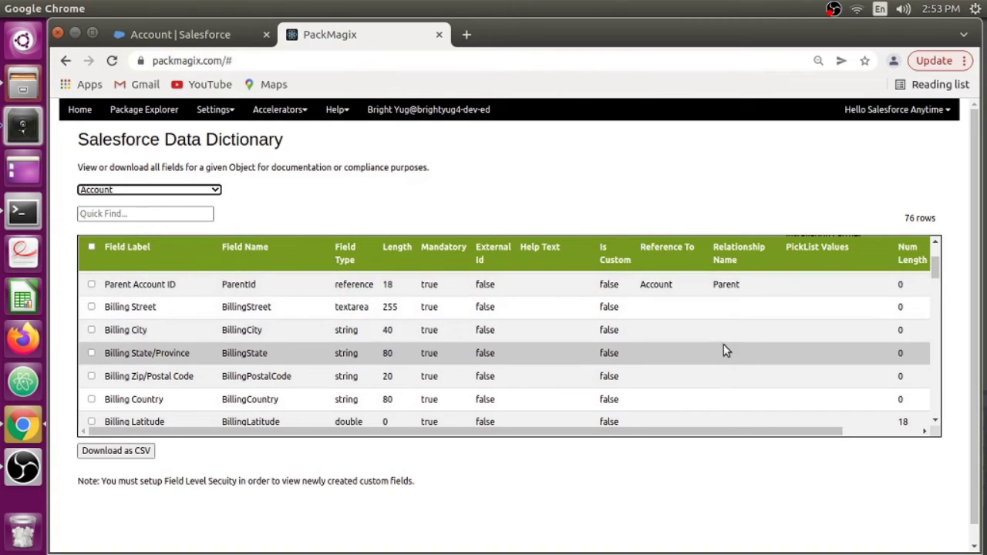
pyautogui.scroll(-5, 724, 351)
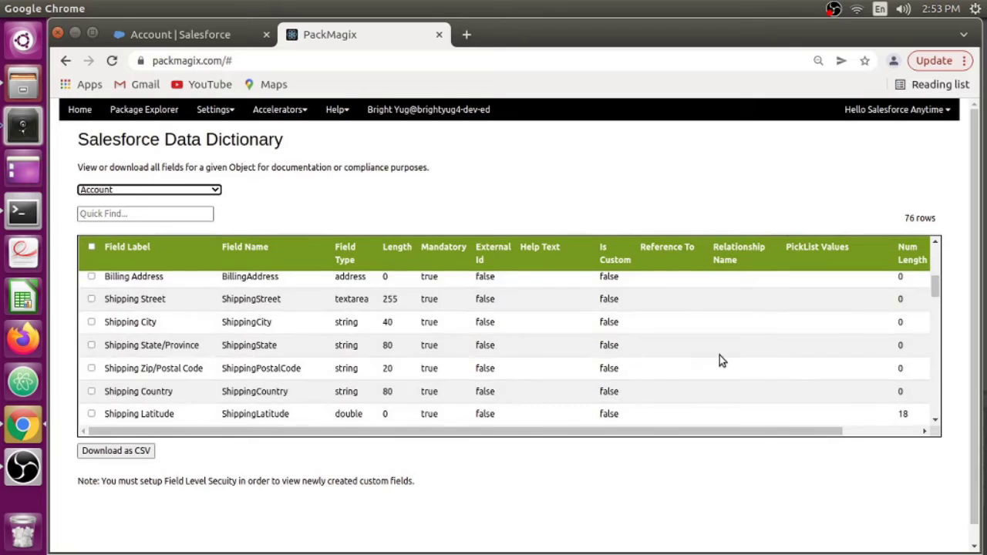
pyautogui.scroll(-10, 720, 355)
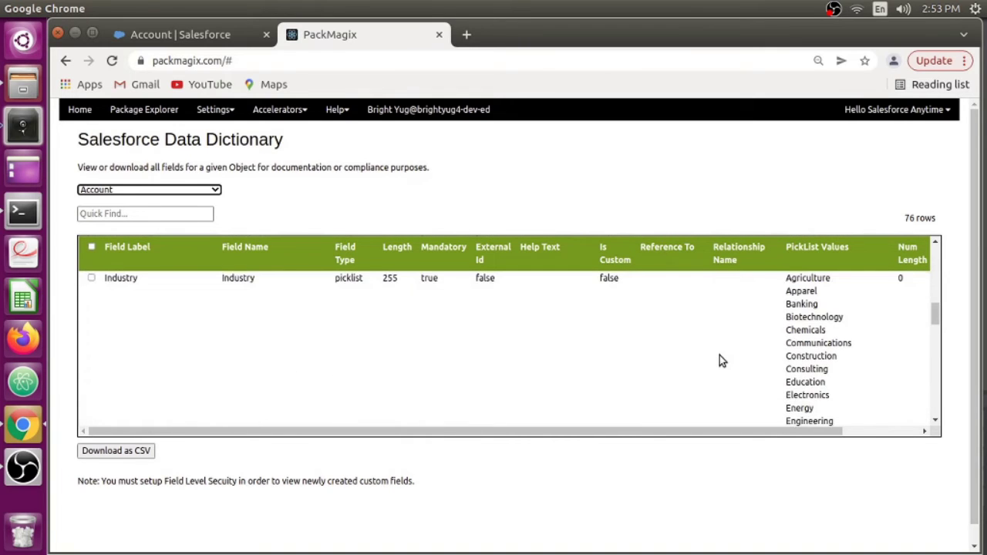
pyautogui.scroll(-4, 720, 356)
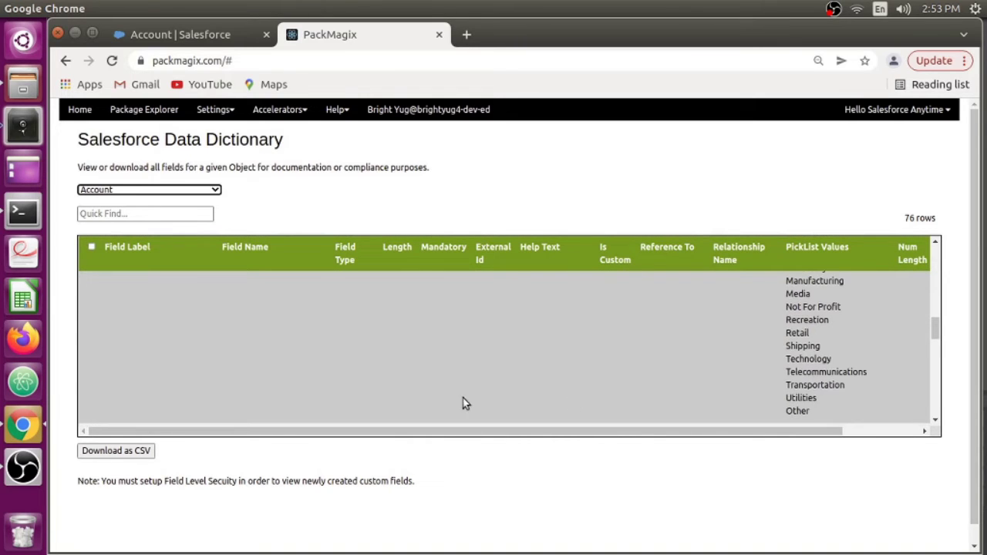
pyautogui.scroll(-4, 328, 333)
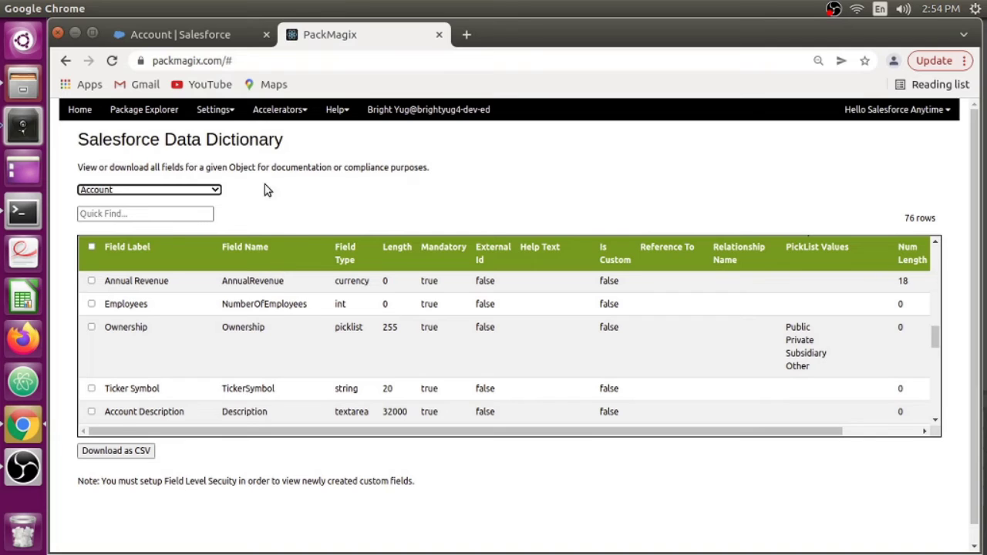
pyautogui.moveTo(224, 112)
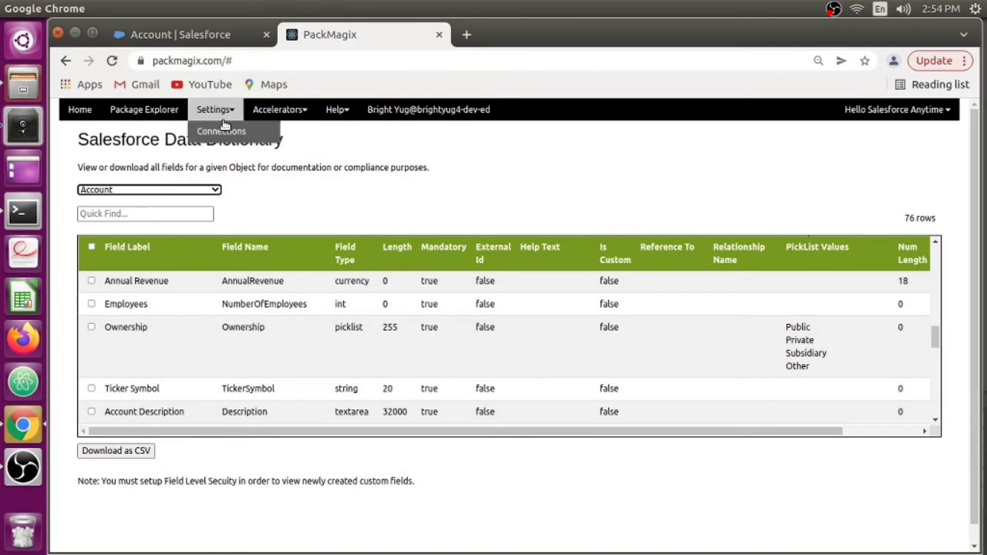
pyautogui.moveTo(262, 114)
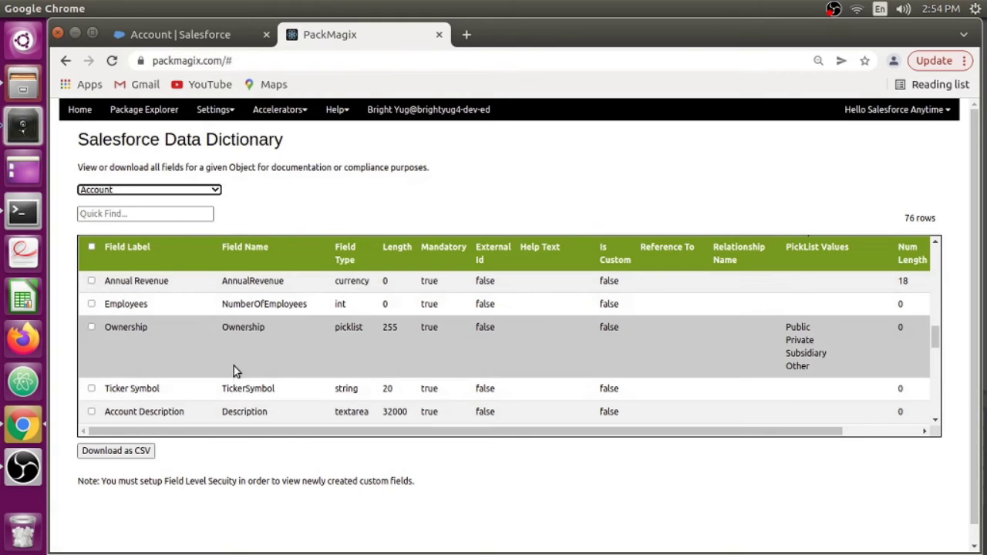
pyautogui.scroll(-4, 192, 357)
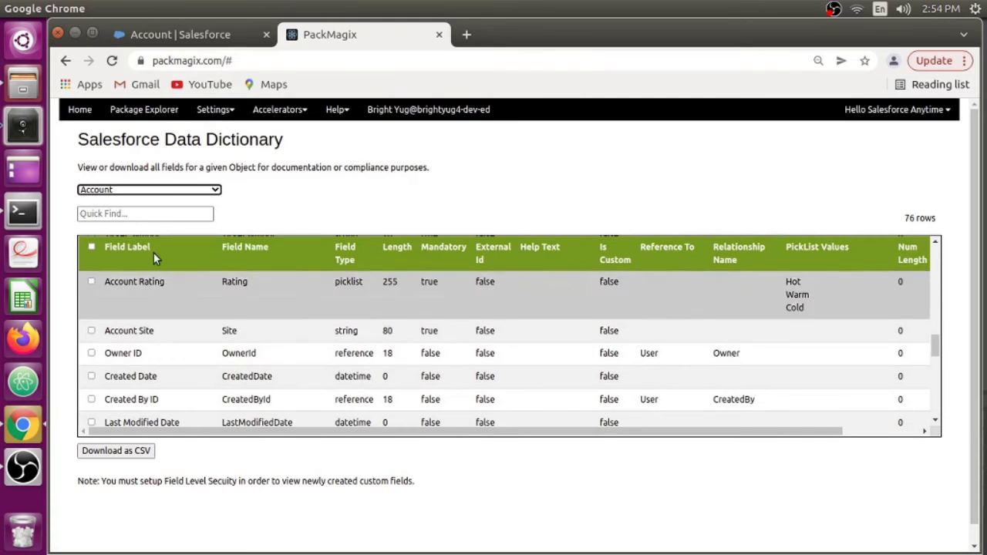
pyautogui.scroll(-2, 193, 359)
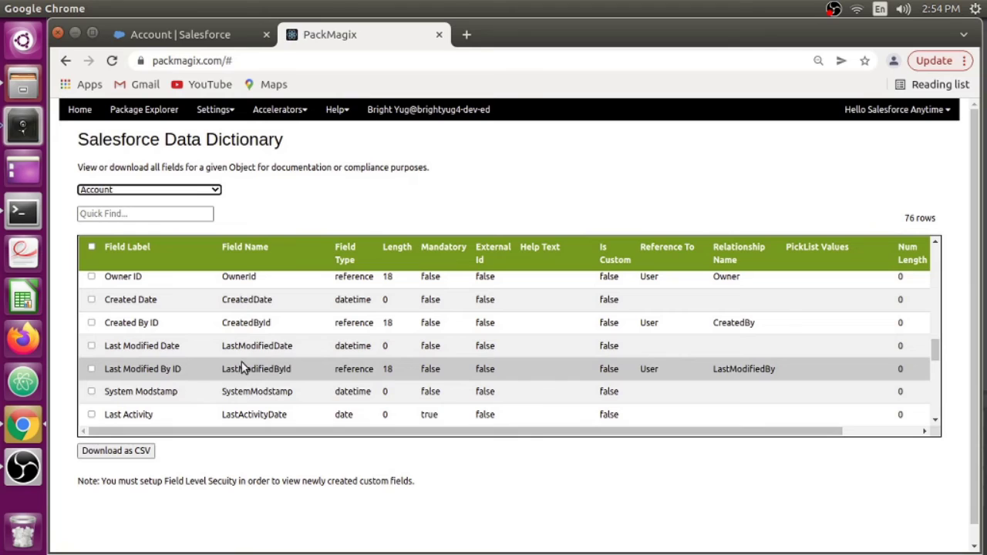
# - Download the Account field list as Account_Fields (1).csv and launch it from the download bar
pyautogui.click(127, 454)
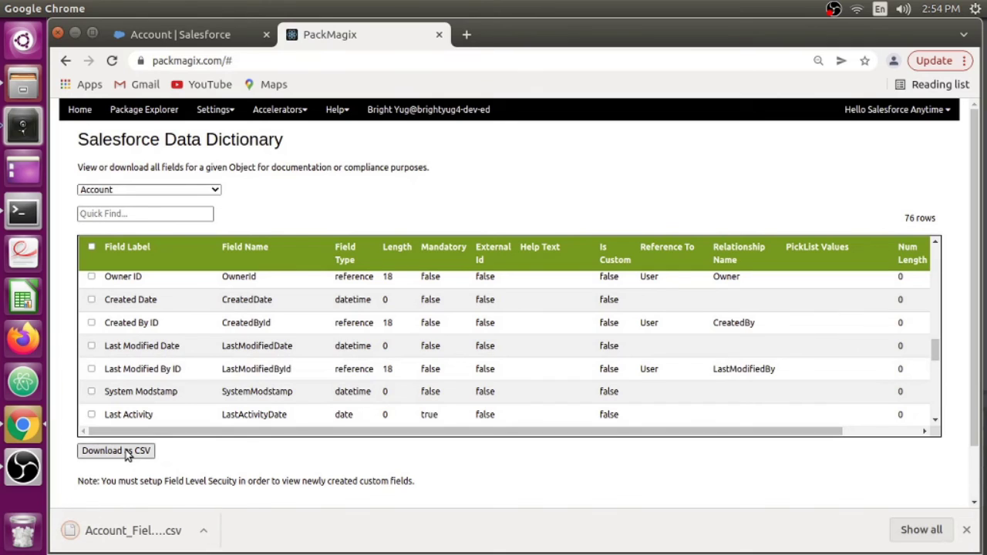
pyautogui.click(112, 535)
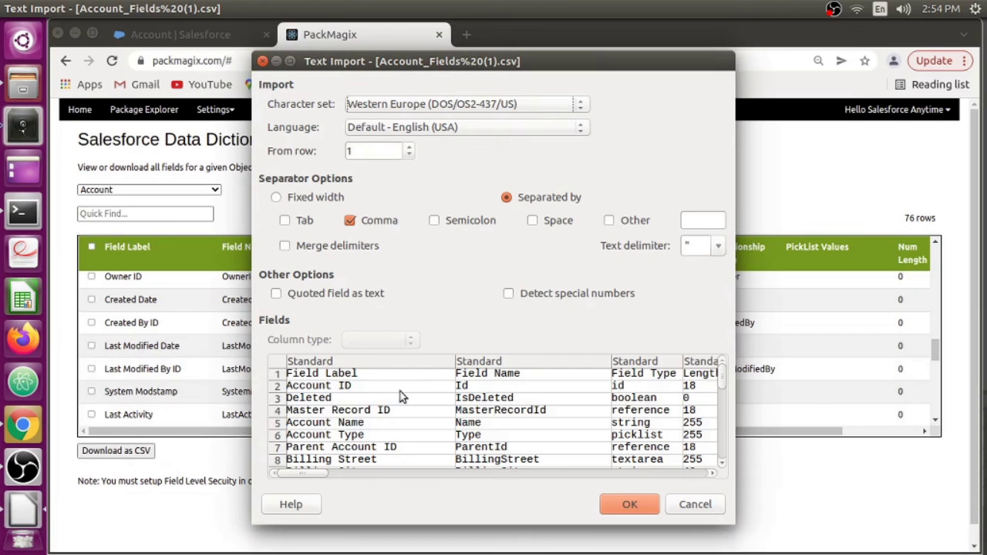
# - Accept the comma-separated import and browse the Account fields down to row 77 (Order)
pyautogui.click(616, 504)
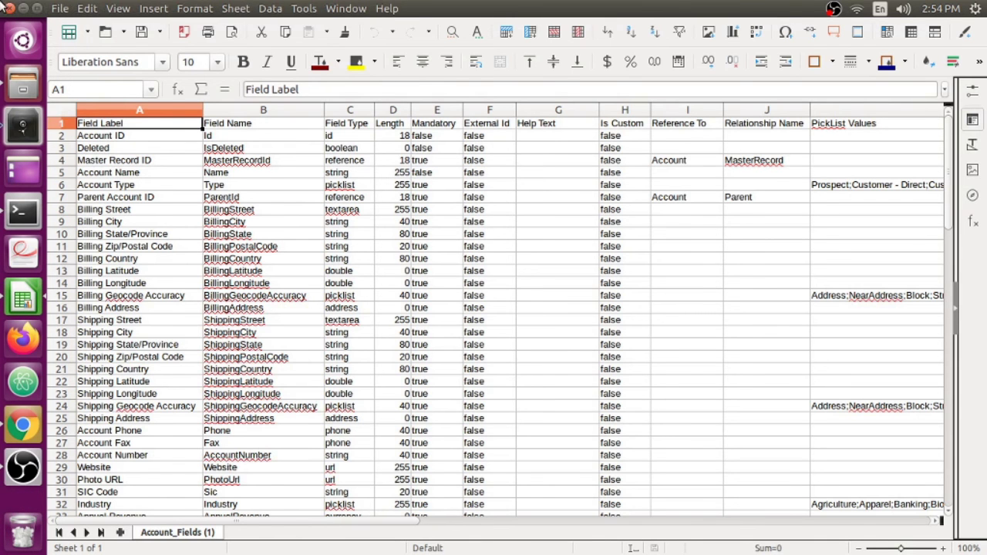
pyautogui.click(255, 176)
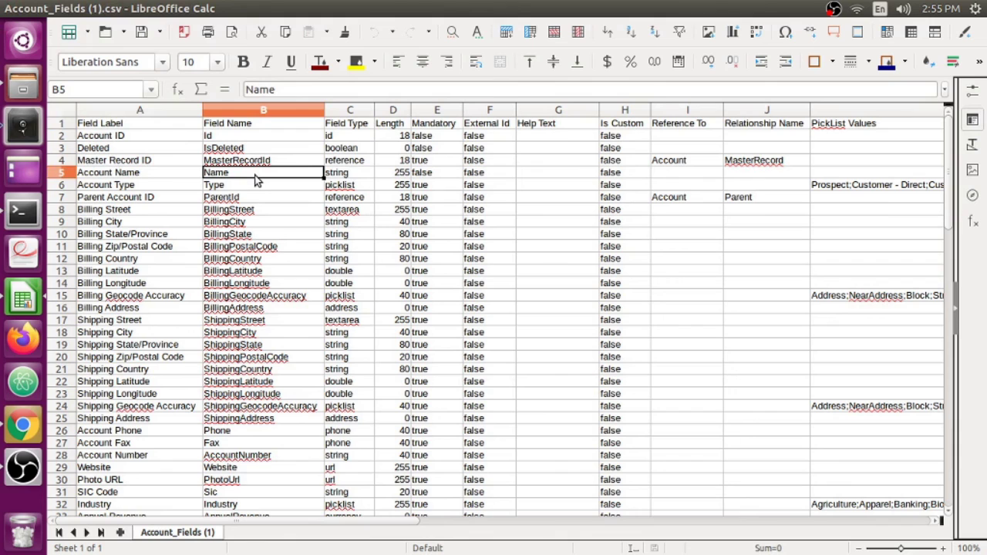
pyautogui.scroll(-2, 257, 180)
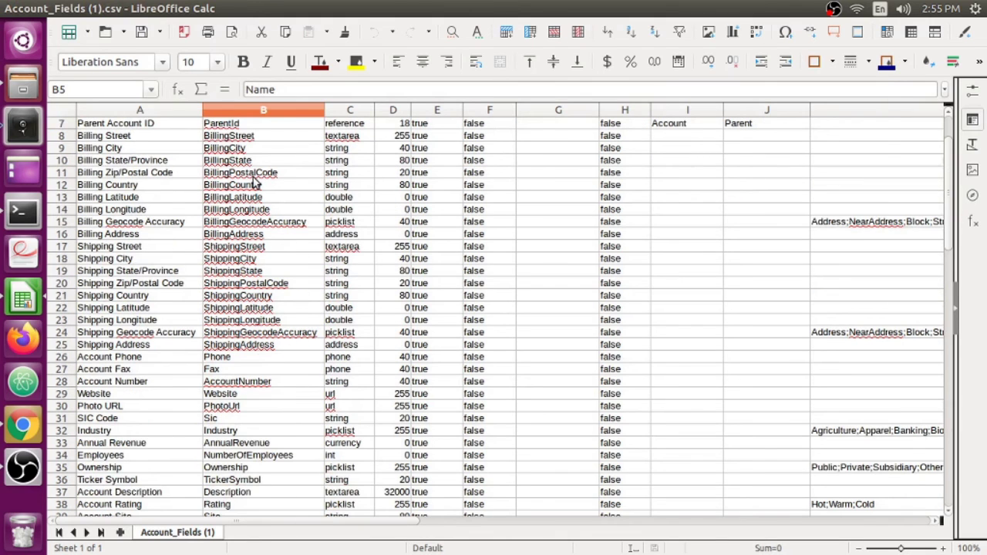
pyautogui.scroll(2, 257, 183)
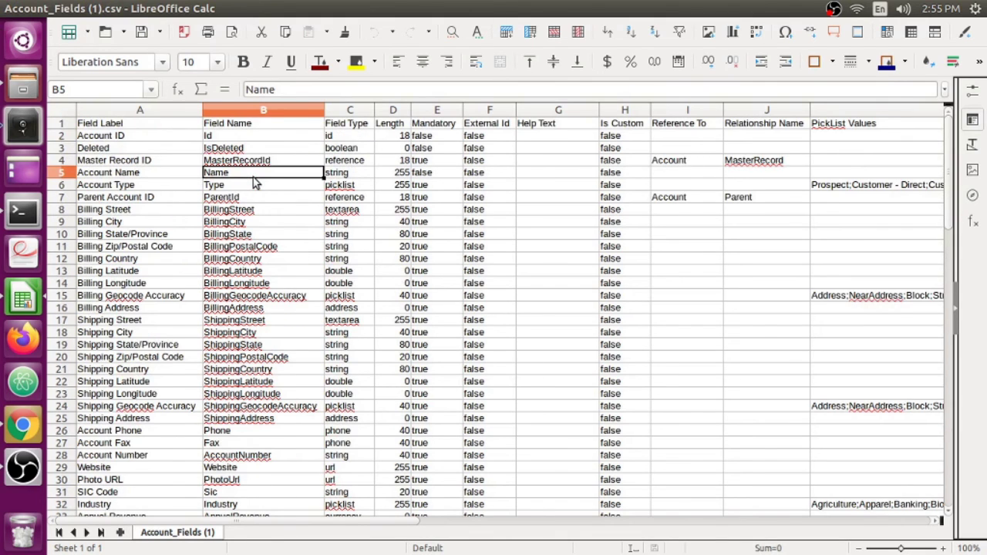
pyautogui.scroll(-9, 254, 182)
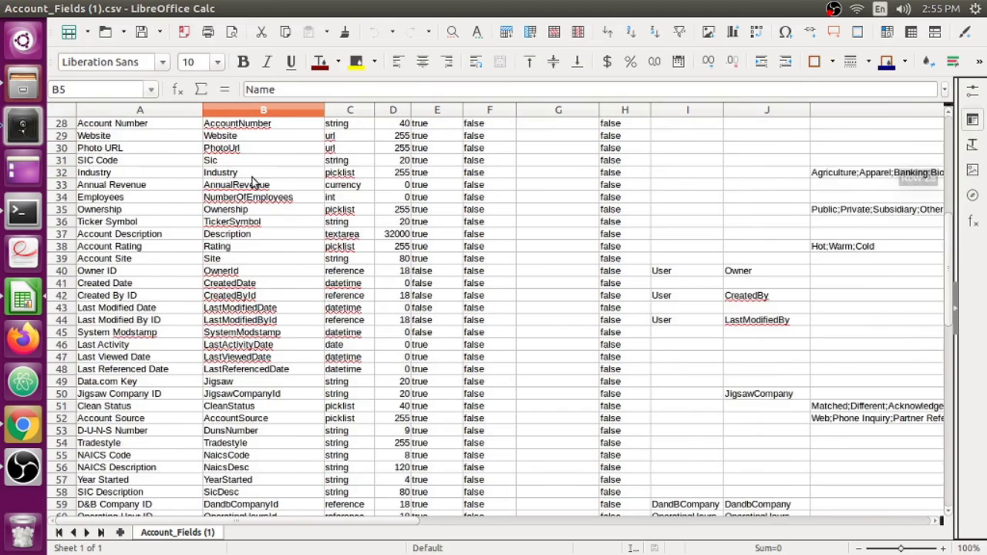
pyautogui.scroll(-5, 253, 180)
pyautogui.scroll(-5, 252, 180)
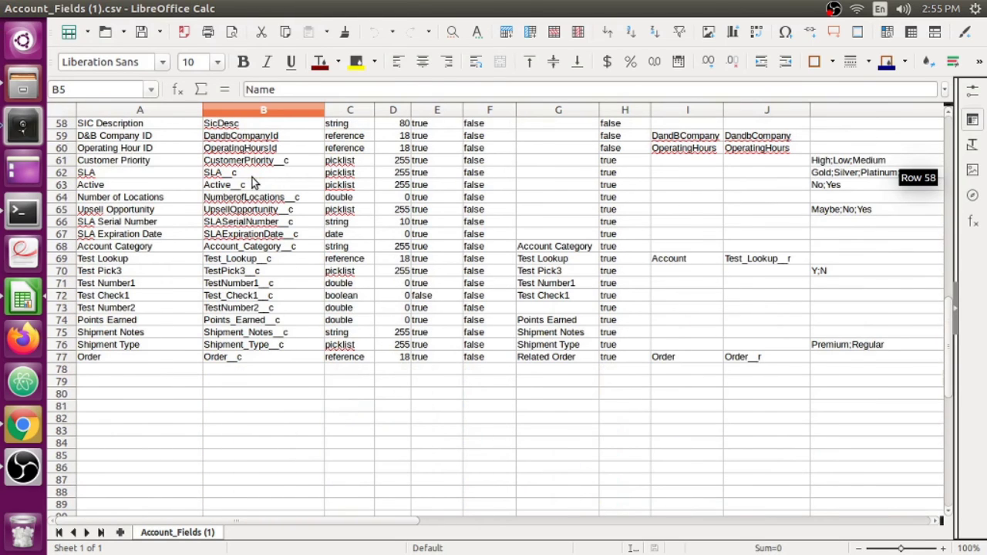
pyautogui.scroll(11, 255, 182)
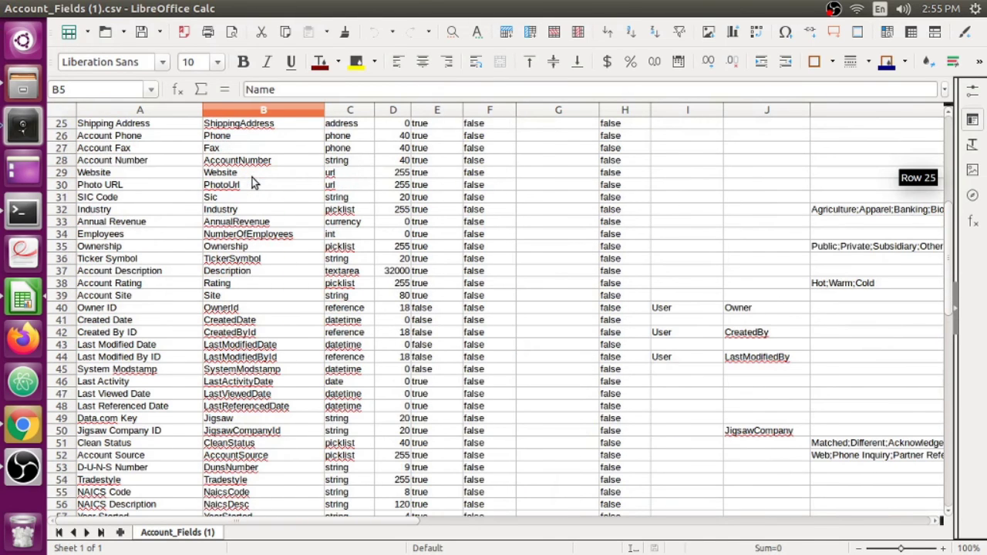